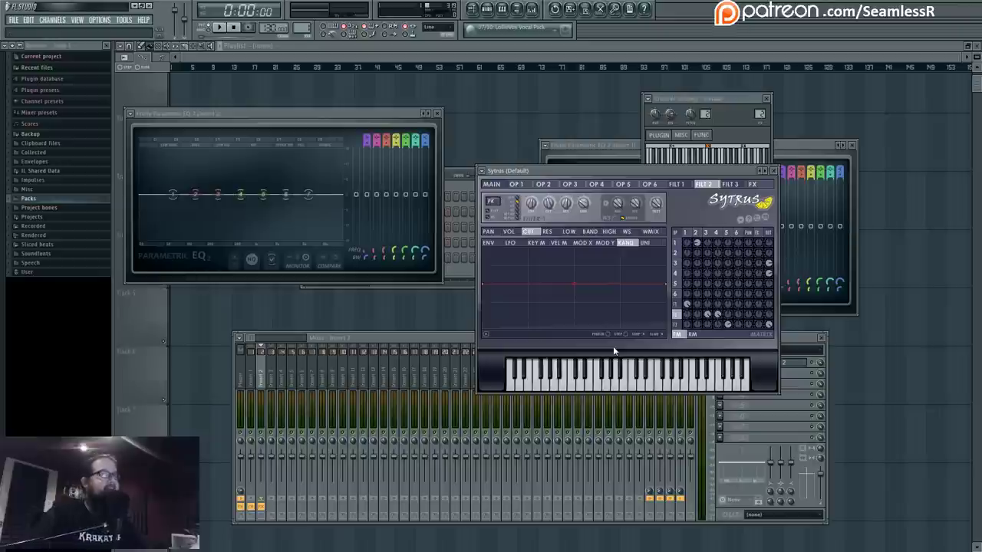
Reposition the Sytrus window and show operator 1's harmonics editor
{"action": "left_click_drag", "start_coordinate": [578, 171], "coordinate": [559, 199]}
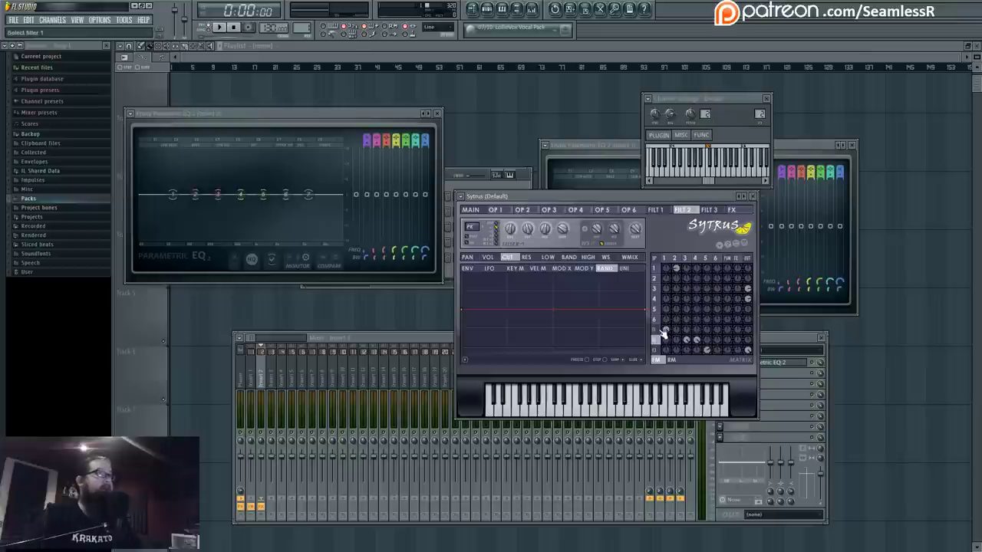
{"action": "mouse_move", "coordinate": [639, 199]}
{"action": "left_mouse_down"}
{"action": "mouse_move", "coordinate": [654, 216]}
{"action": "mouse_move", "coordinate": [635, 180]}
{"action": "left_mouse_up"}
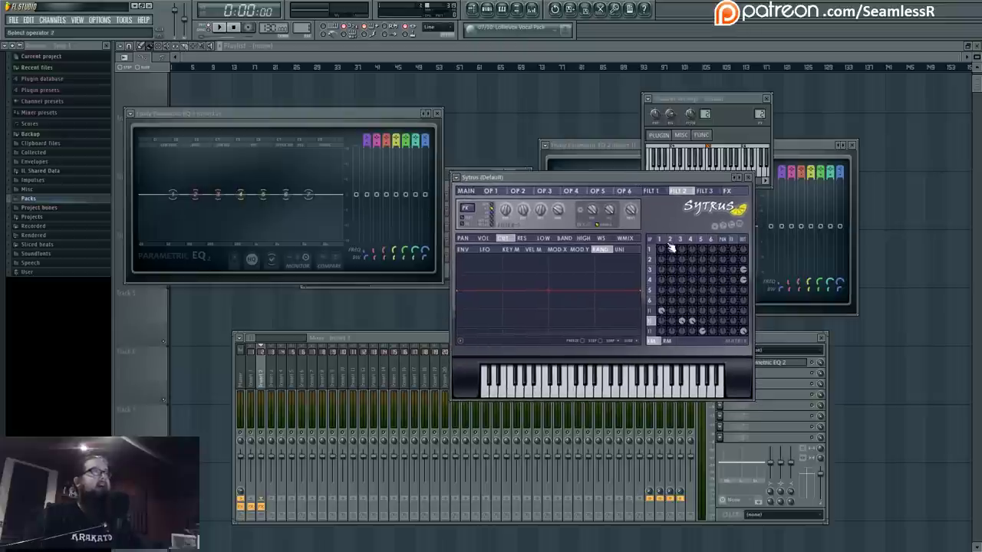
{"action": "left_click", "coordinate": [672, 247]}
{"action": "left_click", "coordinate": [584, 240]}
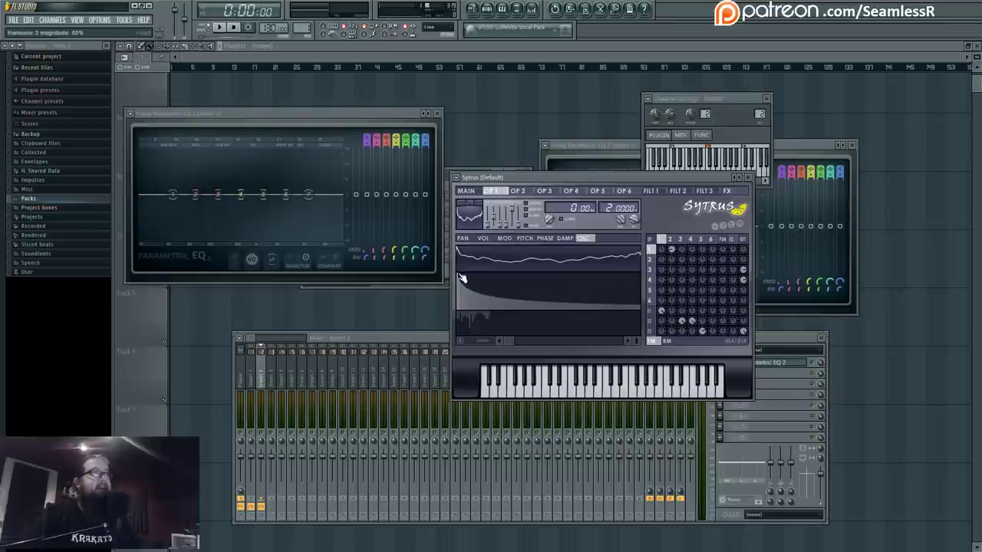
Check operator 6's waveform shape choices, then return to operator 1 and bring up operator 2's oscillator page
{"action": "left_click", "coordinate": [711, 240]}
{"action": "left_click", "coordinate": [471, 212]}
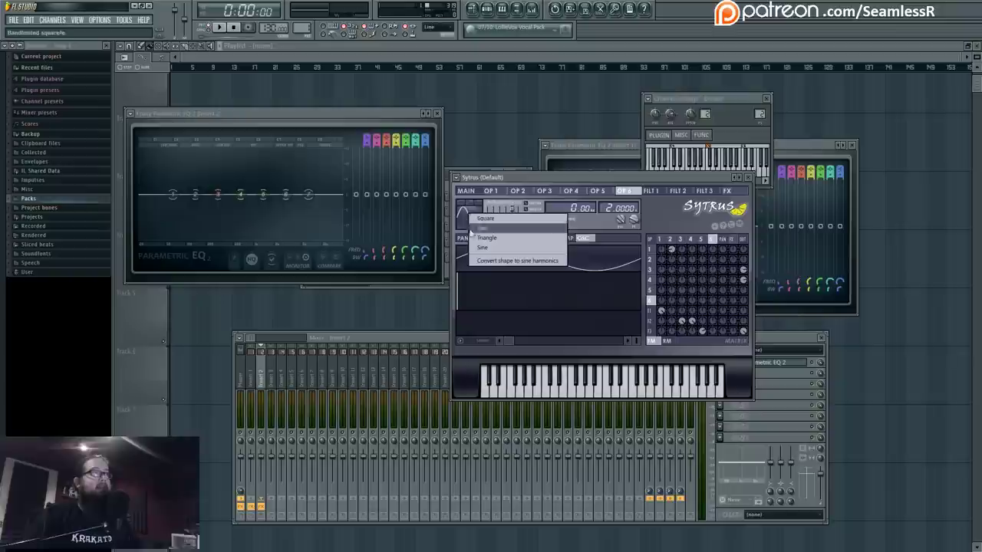
{"action": "left_click", "coordinate": [661, 239]}
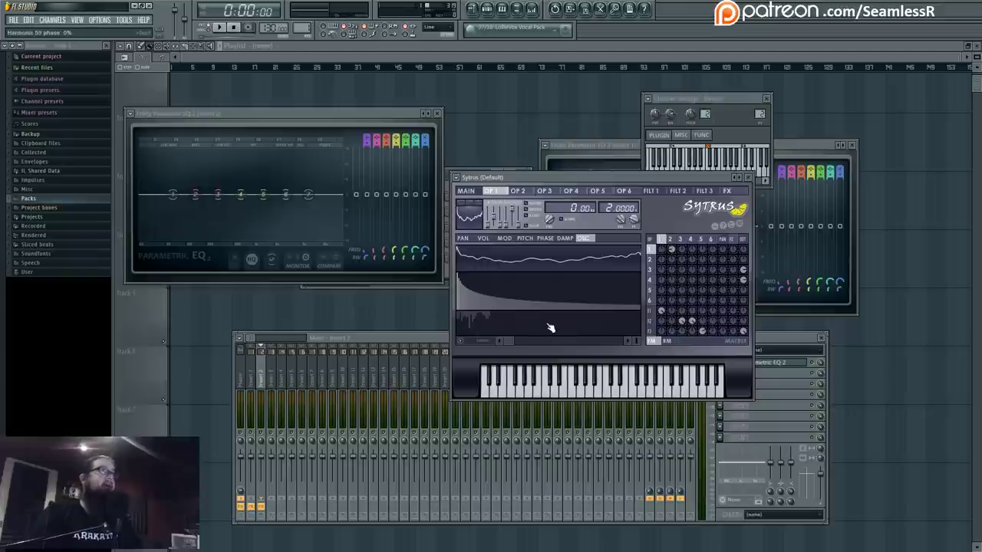
{"action": "left_click_drag", "start_coordinate": [516, 340], "coordinate": [493, 341]}
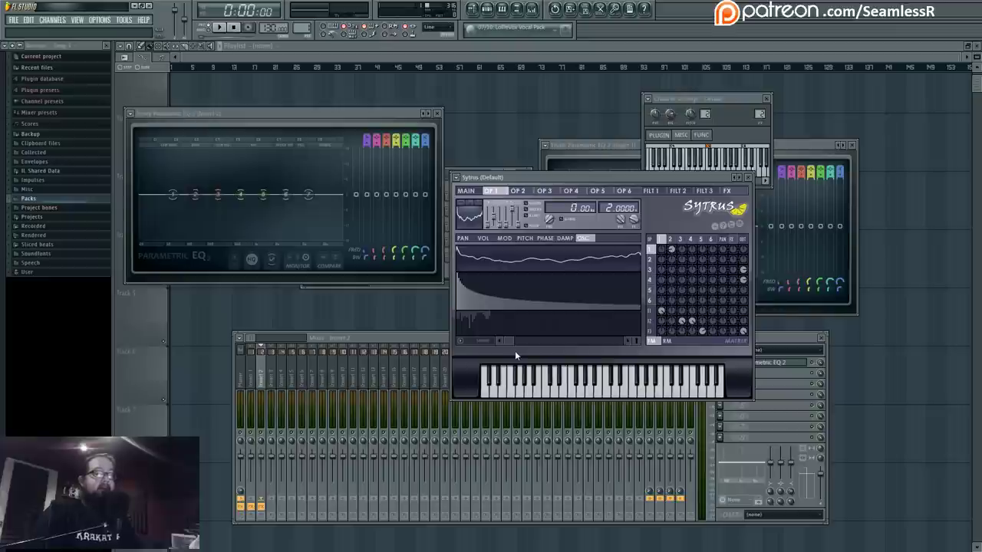
{"action": "left_click", "coordinate": [671, 240]}
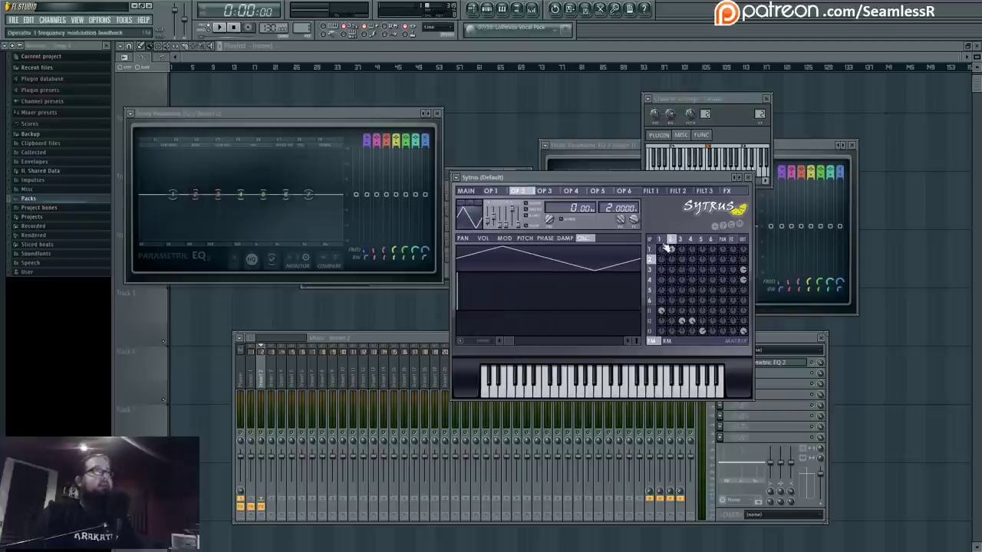
Review filter 1's waveshaper curve presets, then dip Parametric EQ 2's fourth band near 5477 Hz
{"action": "left_click", "coordinate": [650, 310]}
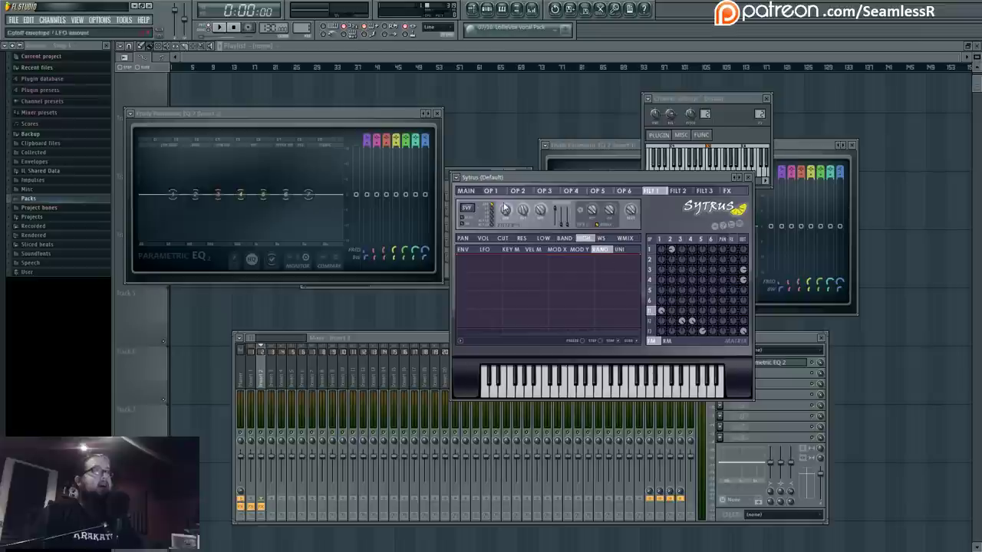
{"action": "left_click", "coordinate": [605, 239]}
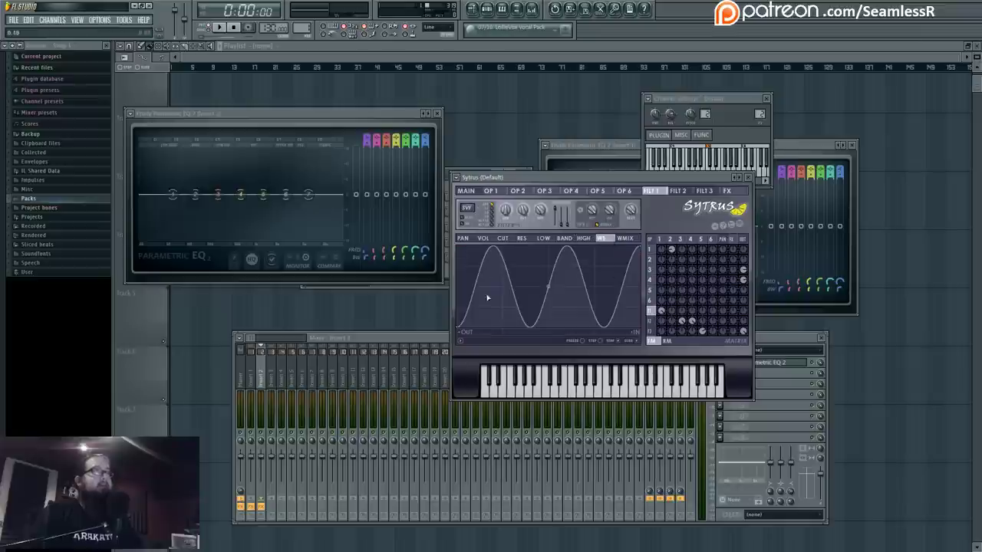
{"action": "right_click", "coordinate": [641, 250]}
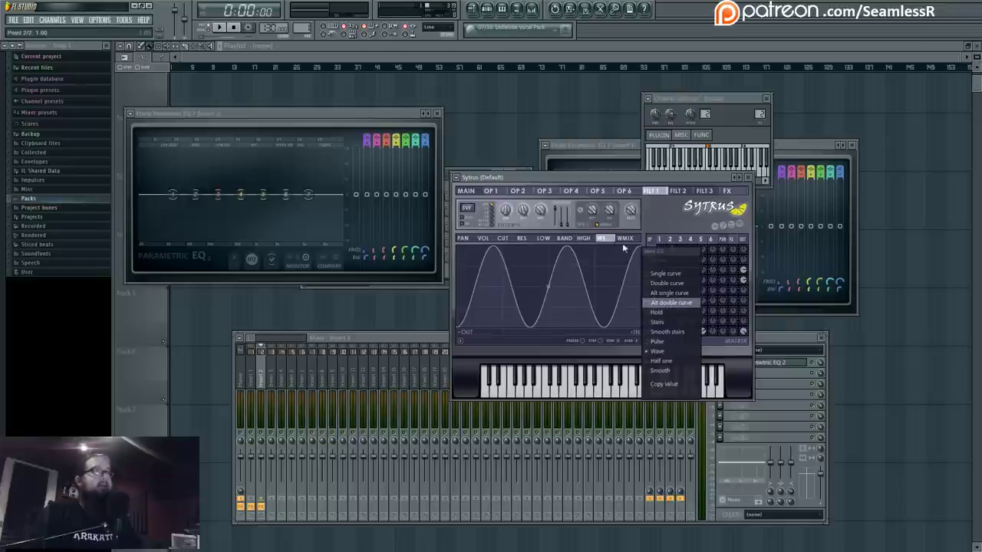
{"action": "key", "text": "Escape"}
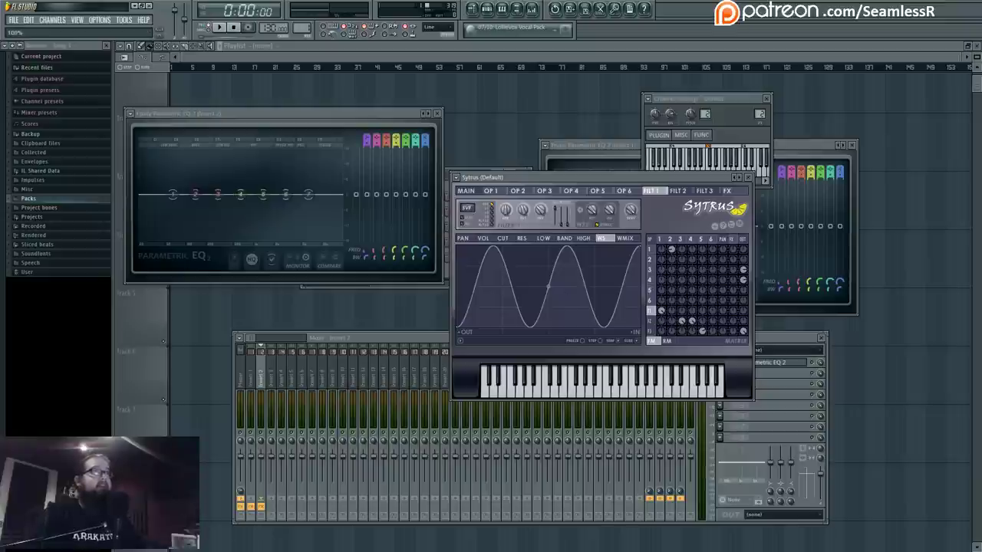
{"action": "left_click", "coordinate": [651, 322]}
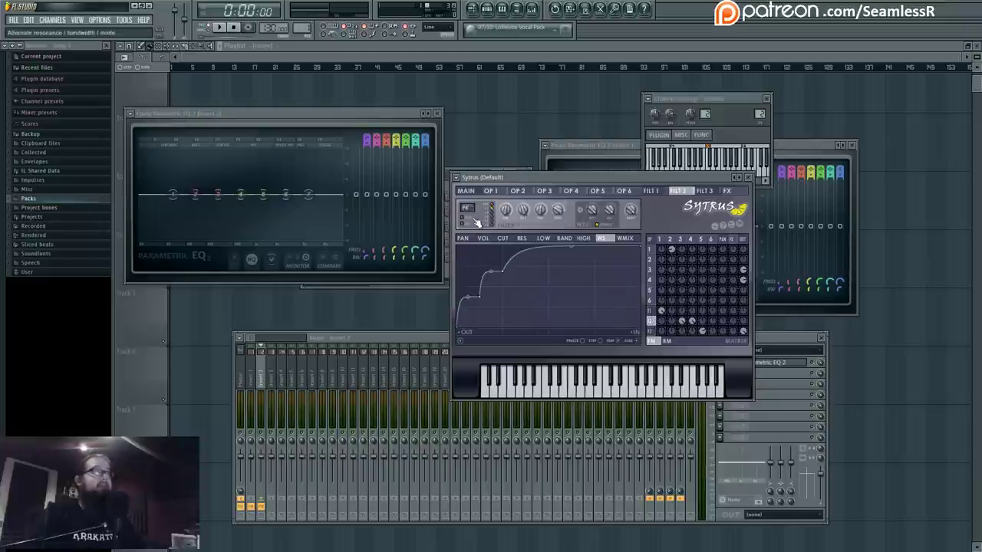
{"action": "mouse_move", "coordinate": [240, 194]}
{"action": "left_mouse_down"}
{"action": "mouse_move", "coordinate": [228, 201]}
{"action": "mouse_move", "coordinate": [247, 169]}
{"action": "mouse_move", "coordinate": [305, 223]}
{"action": "mouse_move", "coordinate": [274, 171]}
{"action": "mouse_move", "coordinate": [270, 209]}
{"action": "mouse_move", "coordinate": [242, 194]}
{"action": "mouse_move", "coordinate": [244, 232]}
{"action": "mouse_move", "coordinate": [252, 197]}
{"action": "mouse_move", "coordinate": [243, 231]}
{"action": "mouse_move", "coordinate": [241, 156]}
{"action": "mouse_move", "coordinate": [241, 194]}
{"action": "left_mouse_up"}
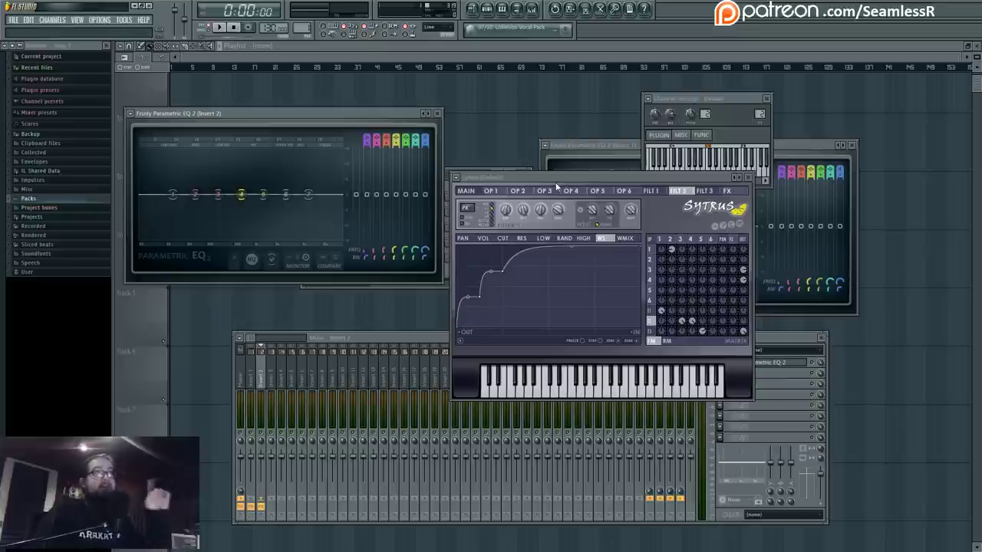
Make filter 2's cutoff envelope rise more steeply from its first point
{"action": "left_click_drag", "start_coordinate": [556, 184], "coordinate": [558, 189]}
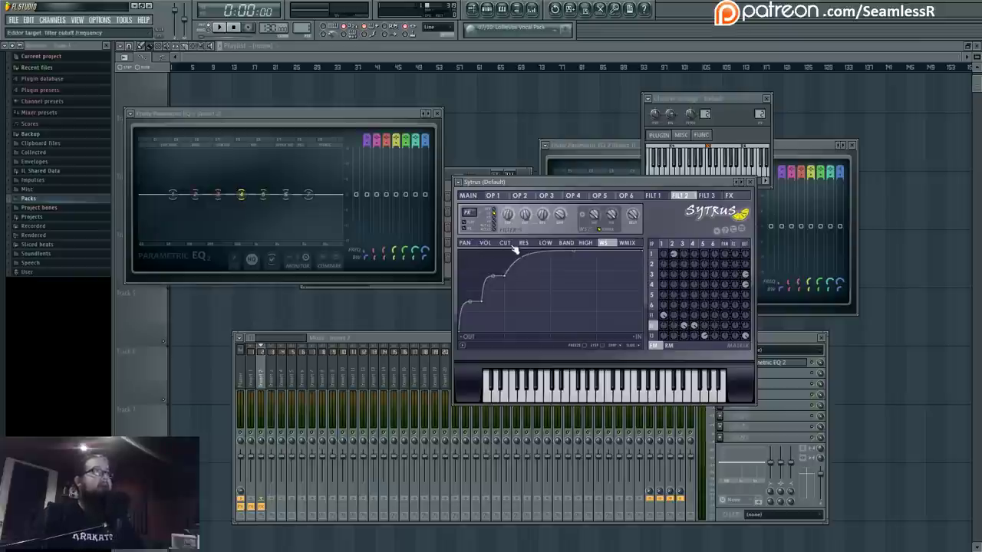
{"action": "left_click", "coordinate": [506, 244]}
{"action": "left_click_drag", "start_coordinate": [499, 297], "coordinate": [460, 307]}
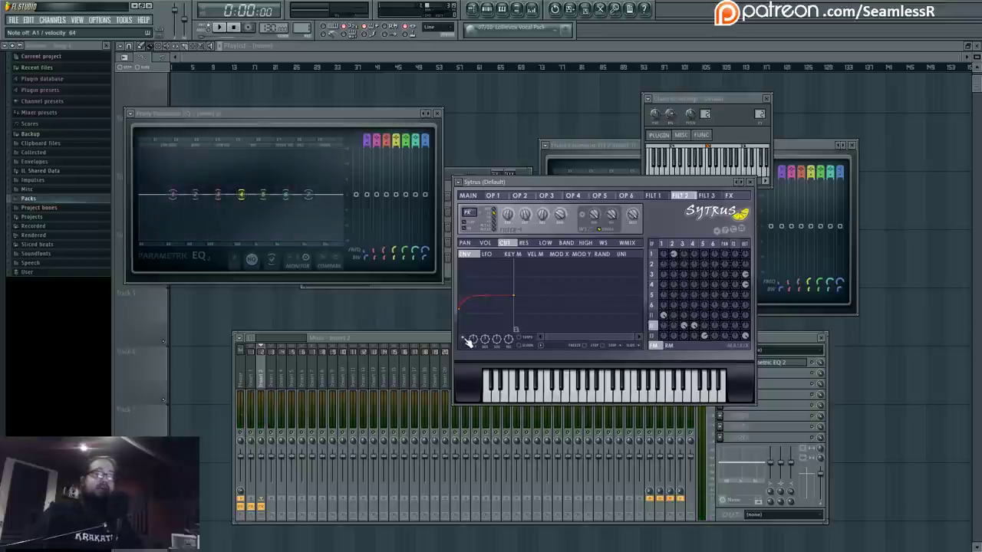
Raise the starting points of operator 1's modulation envelope and random mapping curve, then return to Main
{"action": "left_click", "coordinate": [663, 243]}
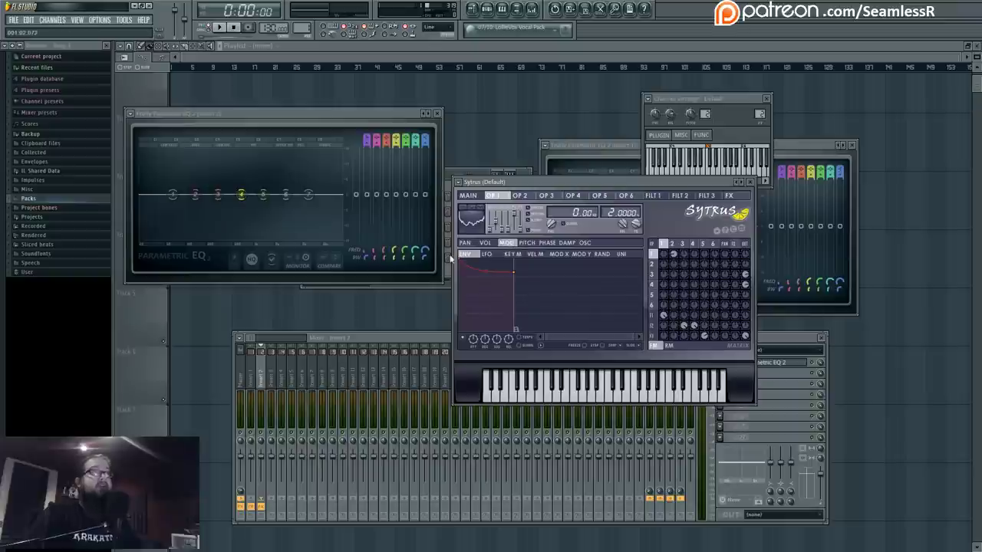
{"action": "left_click_drag", "start_coordinate": [483, 271], "coordinate": [462, 262]}
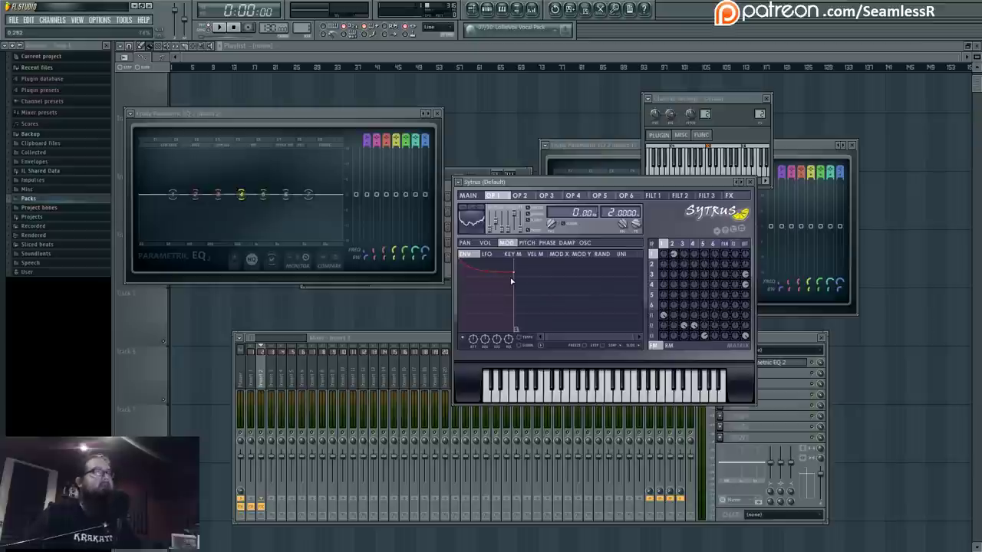
{"action": "left_click", "coordinate": [603, 254]}
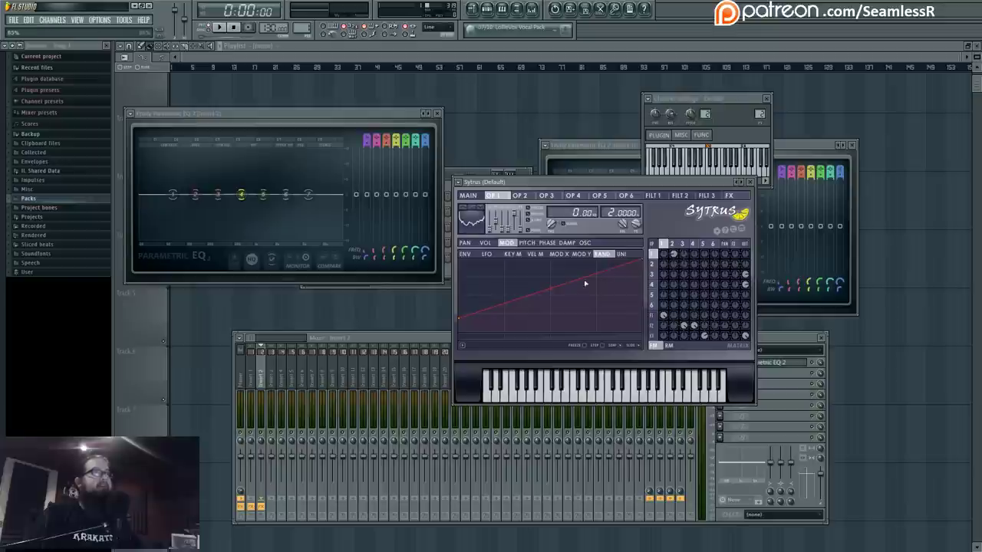
{"action": "left_click_drag", "start_coordinate": [461, 316], "coordinate": [460, 281]}
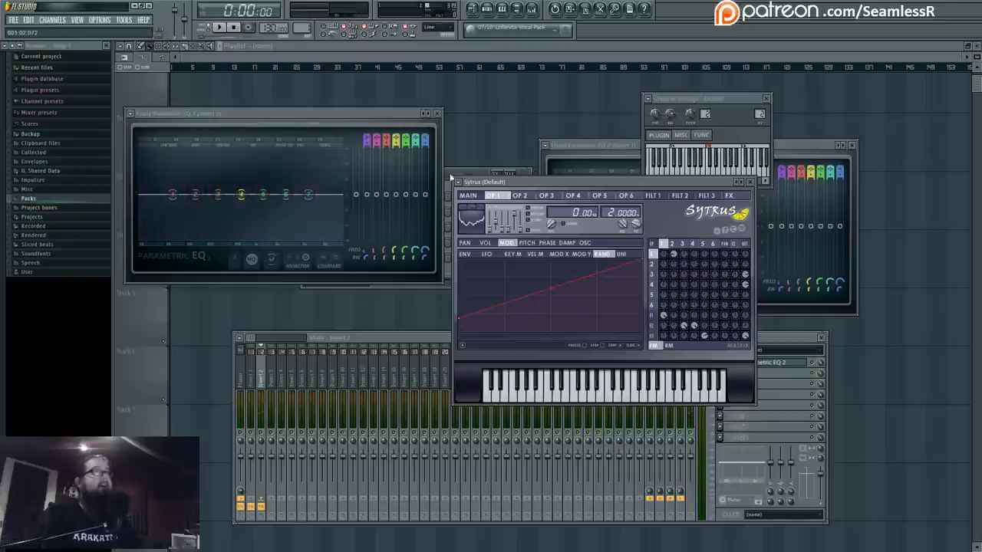
{"action": "left_click", "coordinate": [467, 195]}
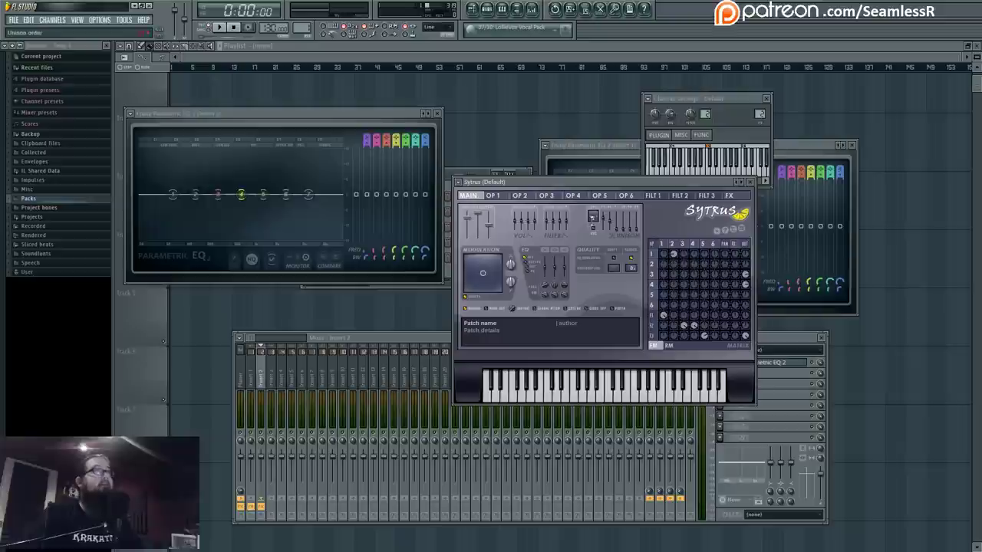
Level out operator 1's unison mapping curve, view its phase envelope, then go back to Main
{"action": "left_click", "coordinate": [662, 243]}
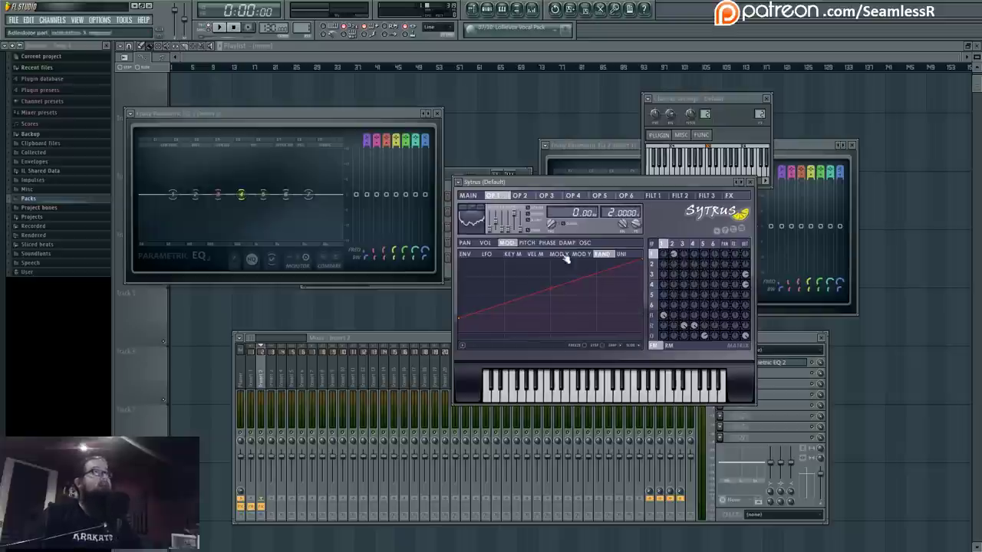
{"action": "left_click", "coordinate": [620, 254]}
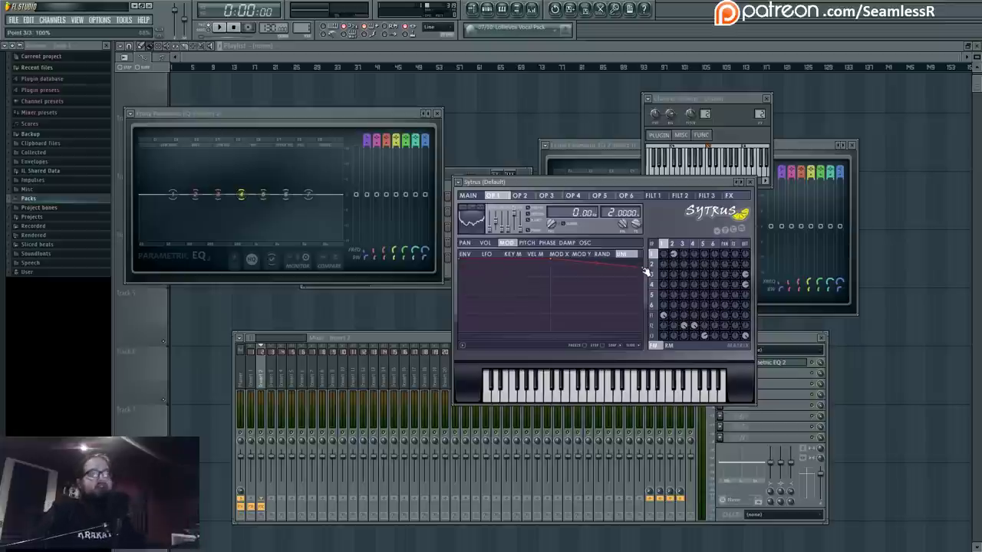
{"action": "right_click", "coordinate": [551, 259]}
{"action": "left_click", "coordinate": [580, 273]}
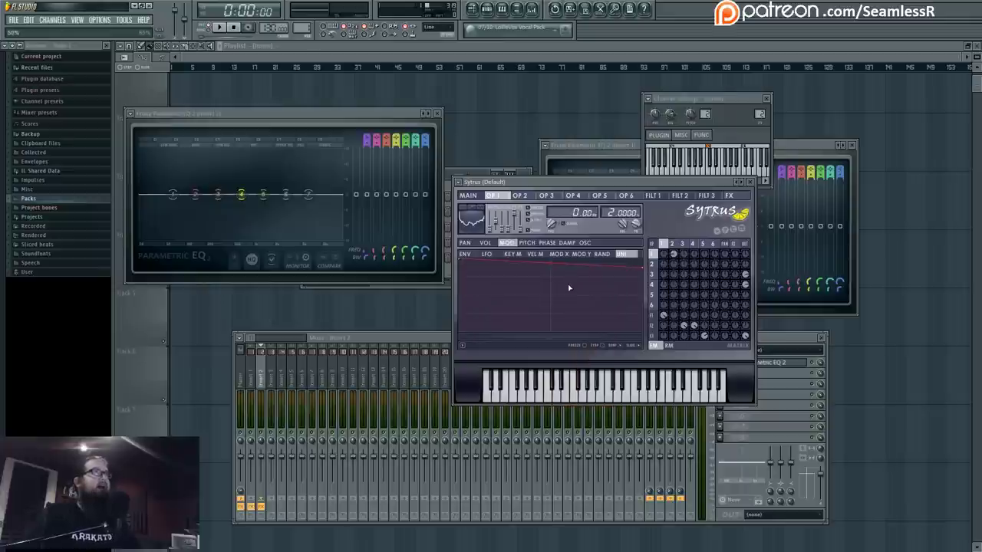
{"action": "left_click", "coordinate": [550, 244]}
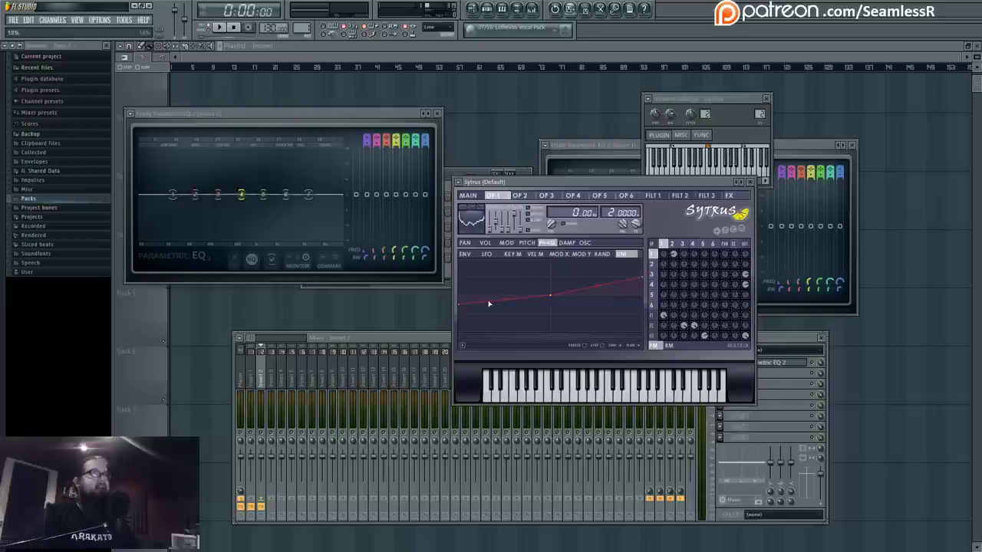
{"action": "left_click_drag", "start_coordinate": [615, 183], "coordinate": [613, 191]}
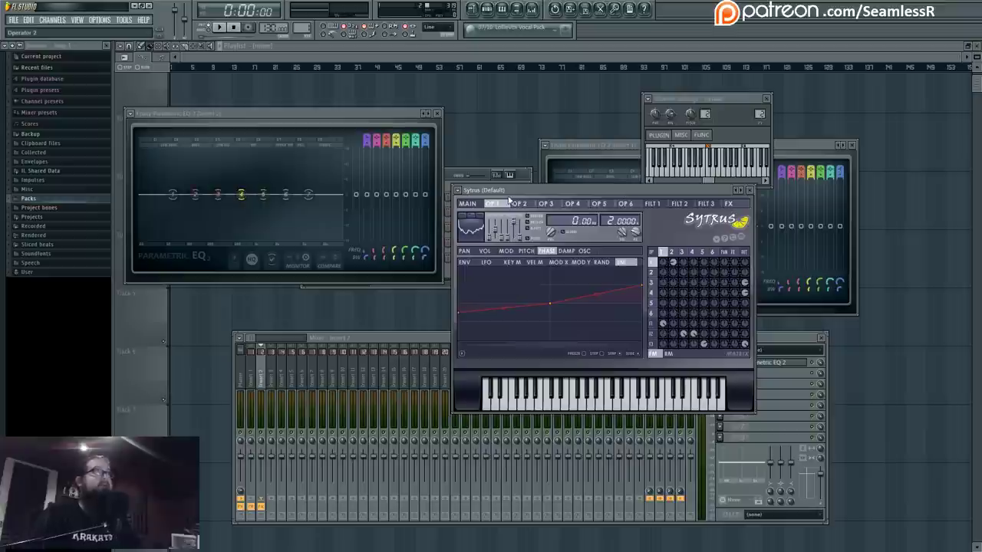
{"action": "left_click", "coordinate": [467, 203]}
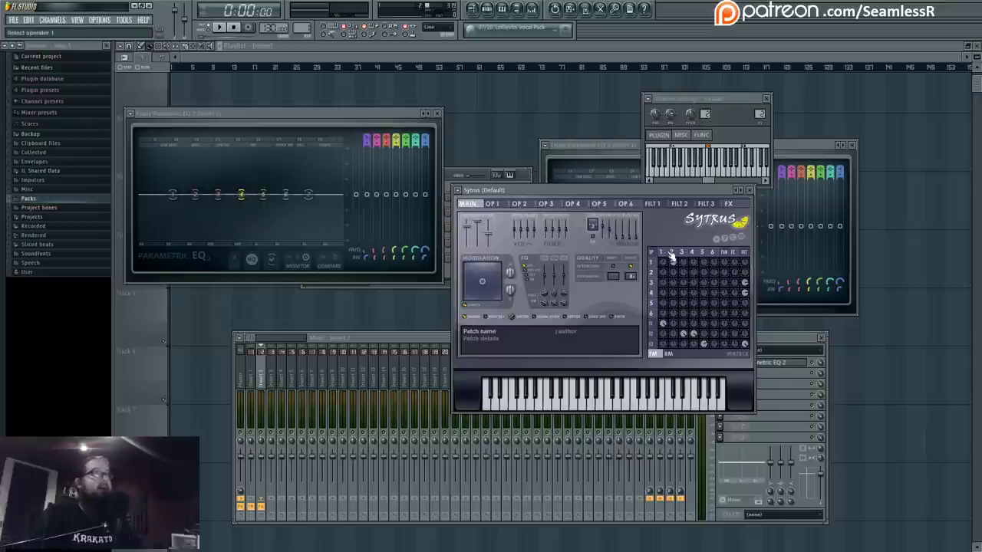
Open operator 3 and lower its frequency ratio from 2.1300 to 2.0300
{"action": "left_click", "coordinate": [671, 253]}
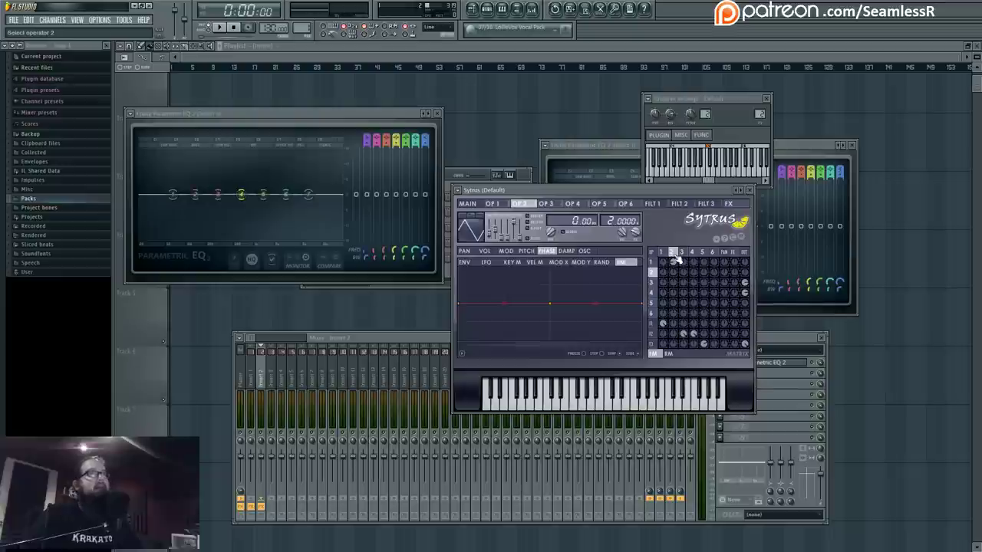
{"action": "left_click", "coordinate": [683, 254]}
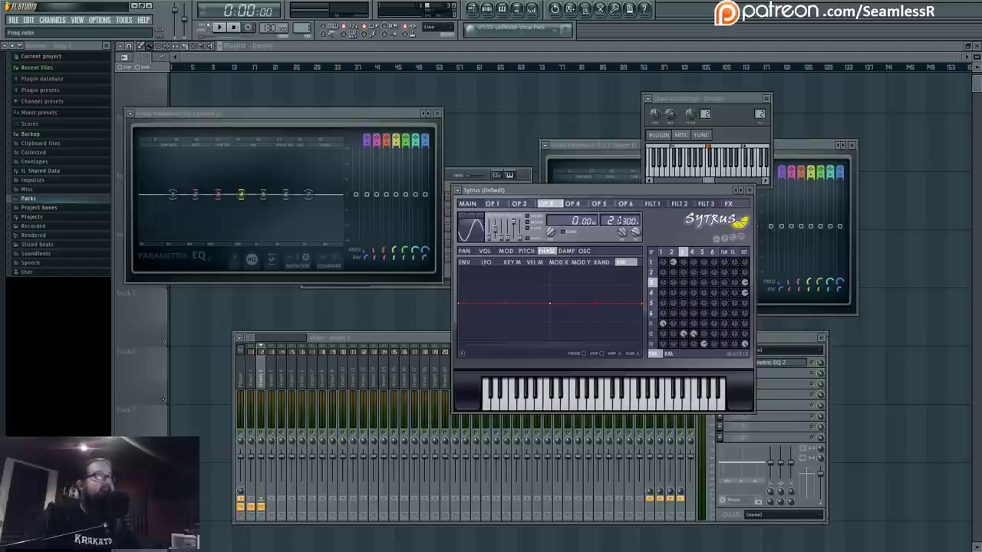
{"action": "scroll", "coordinate": [620, 221], "scroll_direction": "down", "scroll_amount": 1}
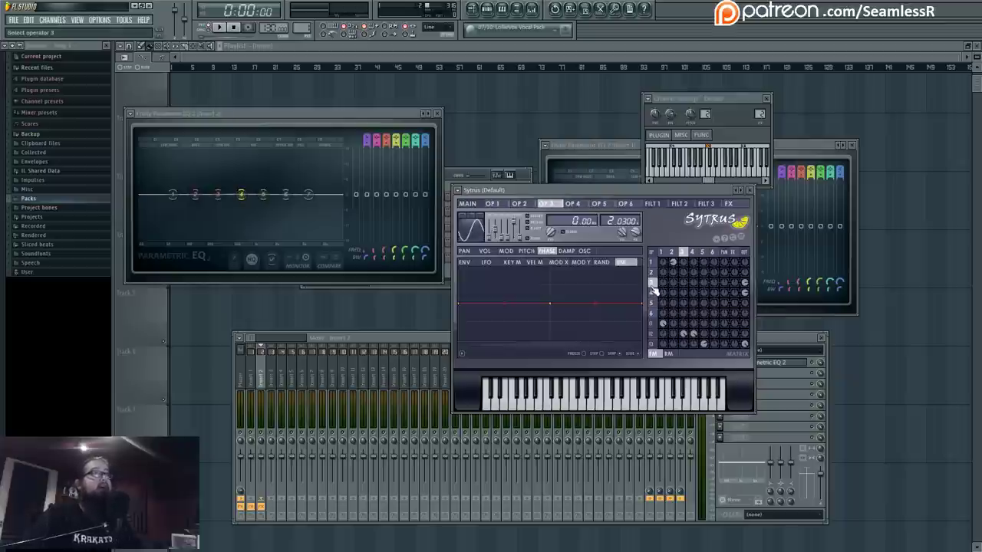
Switch to filter 3 and display its gently bowed waveshaper curve
{"action": "left_click", "coordinate": [652, 335]}
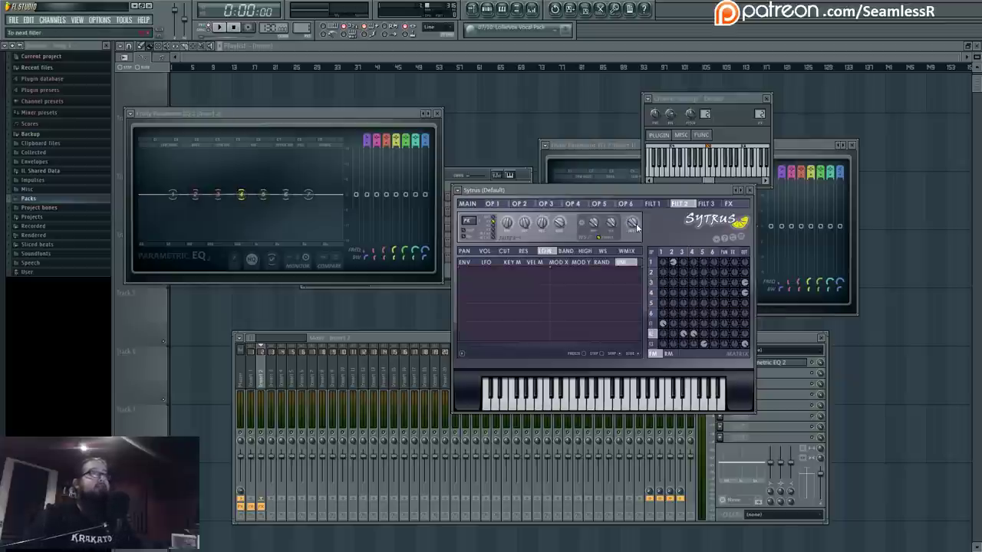
{"action": "left_click", "coordinate": [653, 344]}
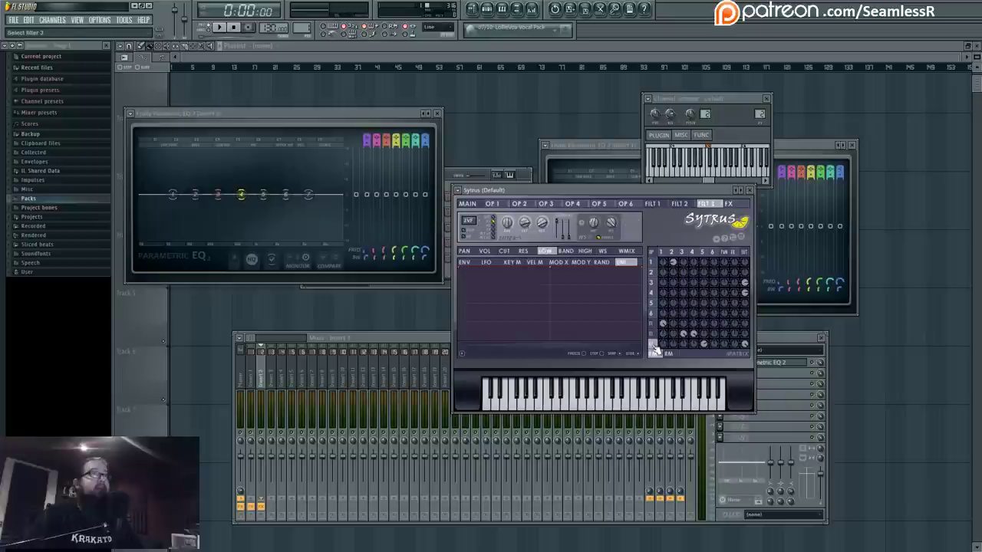
{"action": "left_click", "coordinate": [603, 251]}
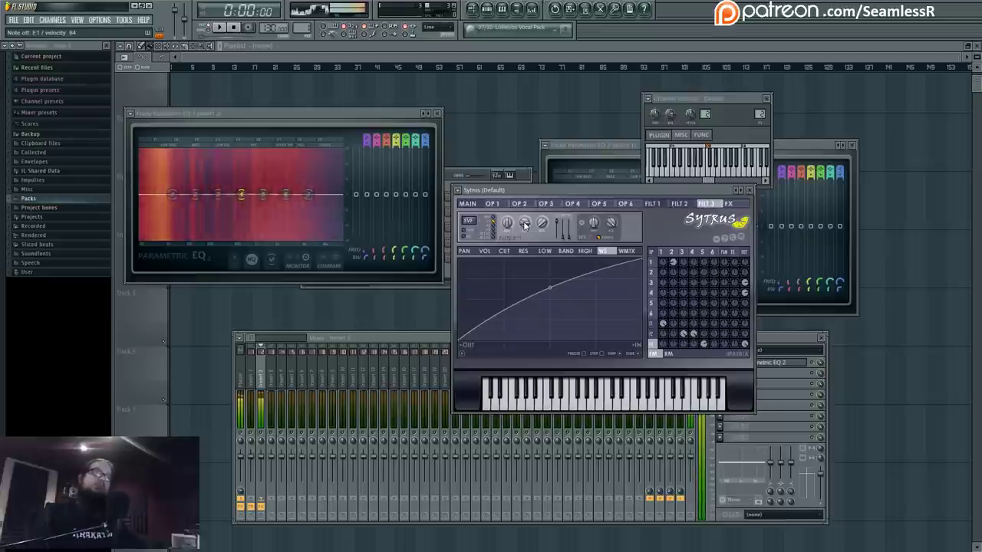
Move the Sytrus window slightly up and to the right
{"action": "left_click_drag", "start_coordinate": [525, 190], "coordinate": [535, 163]}
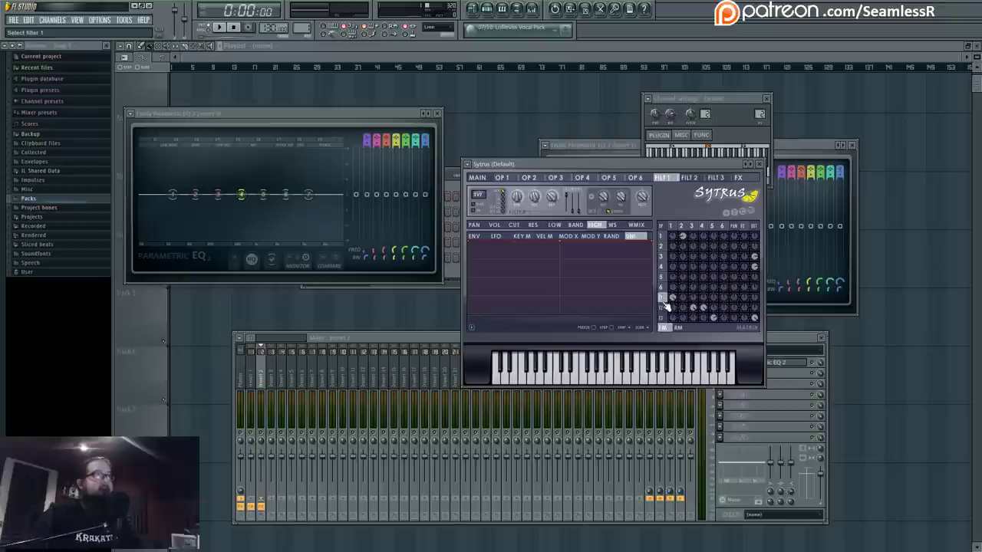
{"action": "mouse_move", "coordinate": [569, 166]}
{"action": "left_mouse_down"}
{"action": "mouse_move", "coordinate": [567, 203]}
{"action": "mouse_move", "coordinate": [543, 164]}
{"action": "mouse_move", "coordinate": [547, 189]}
{"action": "mouse_move", "coordinate": [574, 209]}
{"action": "mouse_move", "coordinate": [564, 159]}
{"action": "left_mouse_up"}
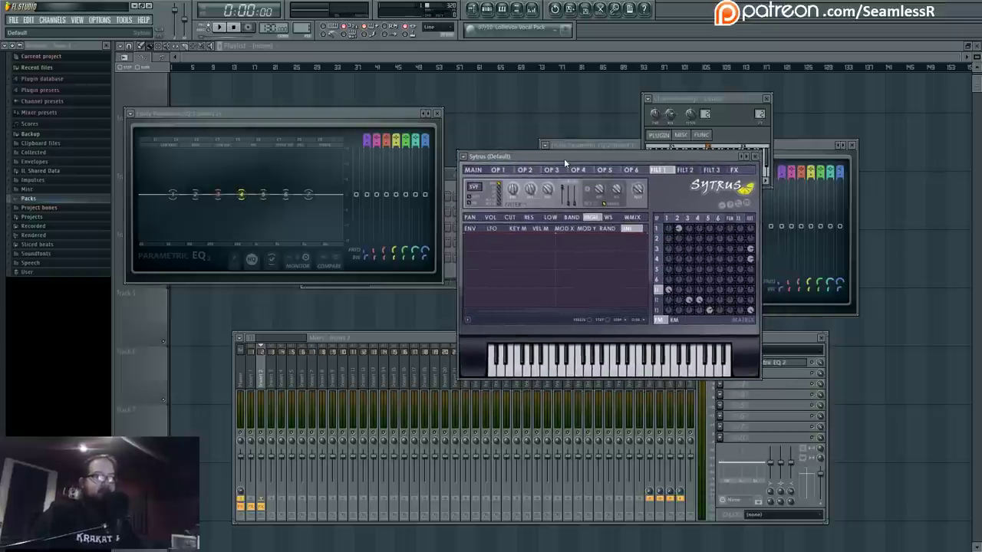